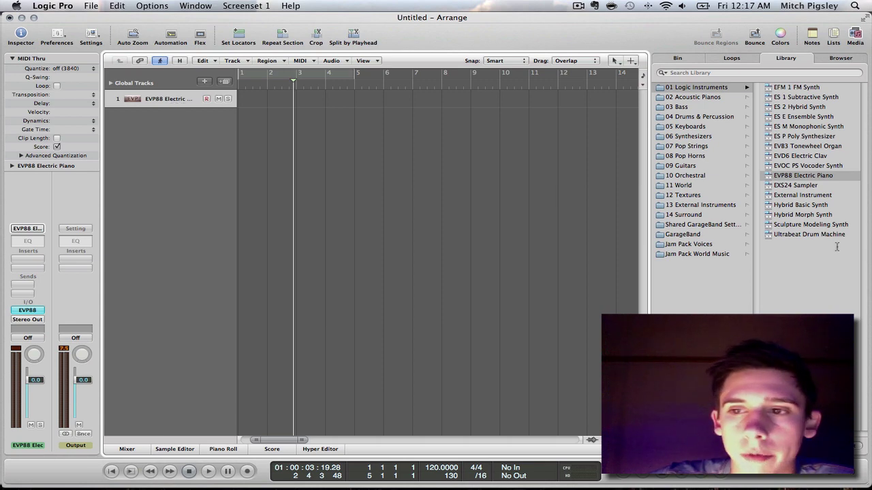
Step: Assign the Ultrabeat Drum Machine to track 1, then open its instrument window with the media area hidden
{"action": "left_click", "coordinate": [810, 235]}
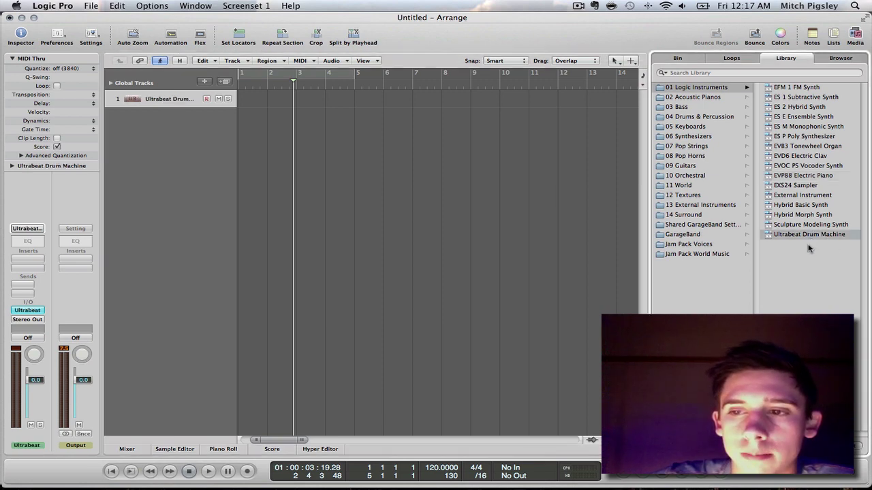
{"action": "left_click", "coordinate": [856, 43]}
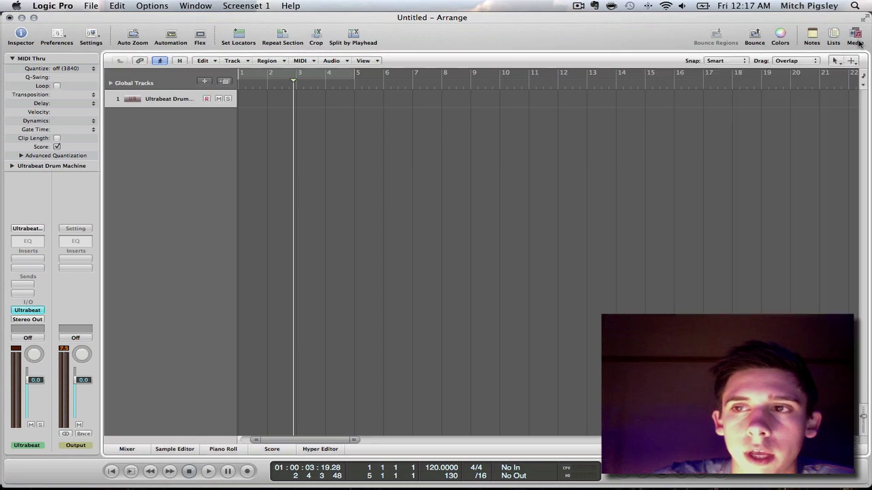
{"action": "left_click", "coordinate": [42, 311]}
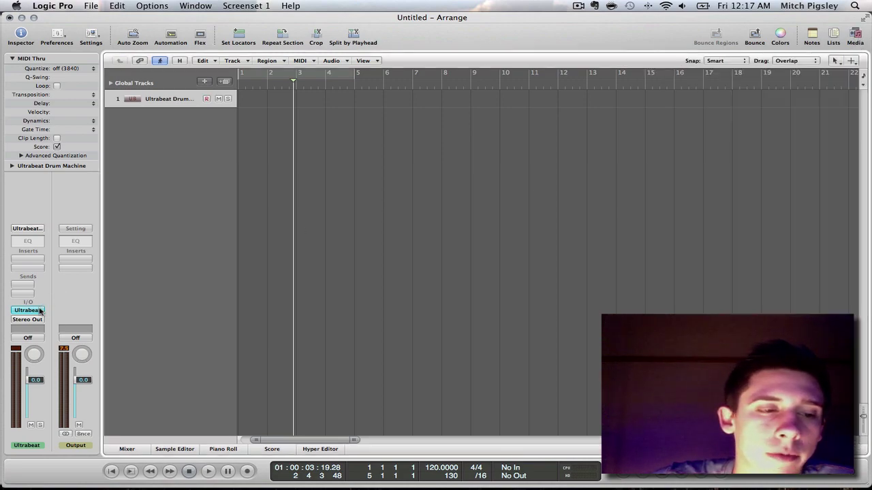
{"action": "left_click_drag", "start_coordinate": [253, 45], "coordinate": [436, 26]}
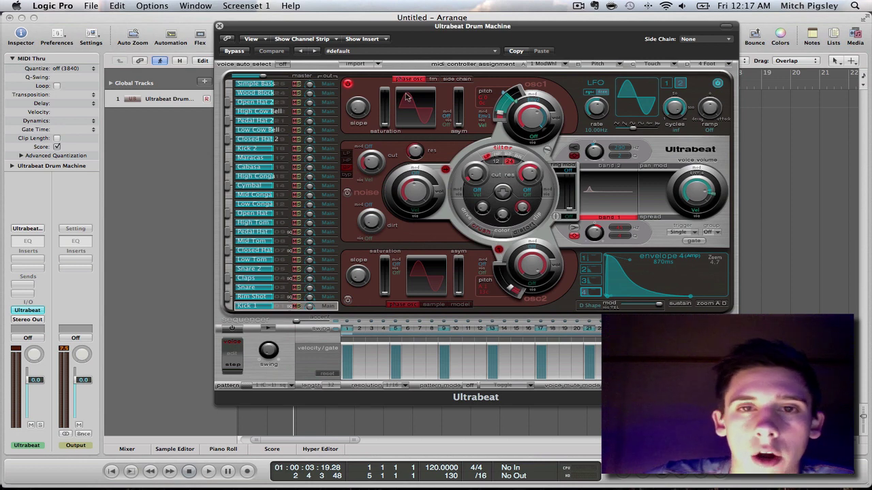
Step: Load the Indie Live Kit from the Drum Kits presets
{"action": "left_click", "coordinate": [495, 51]}
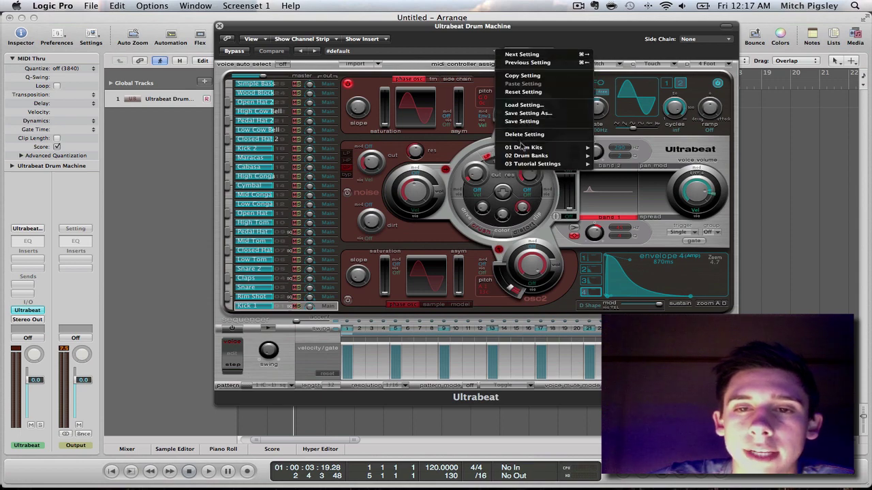
{"action": "mouse_move", "coordinate": [523, 147]}
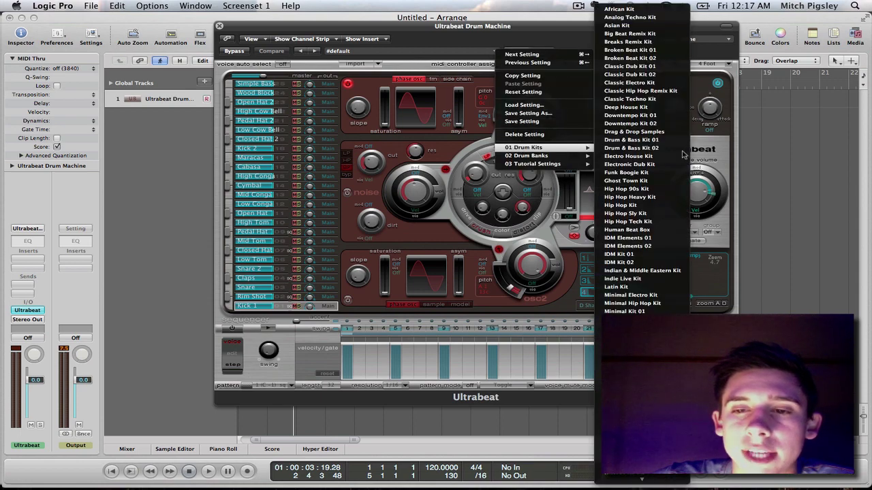
{"action": "left_click", "coordinate": [635, 279]}
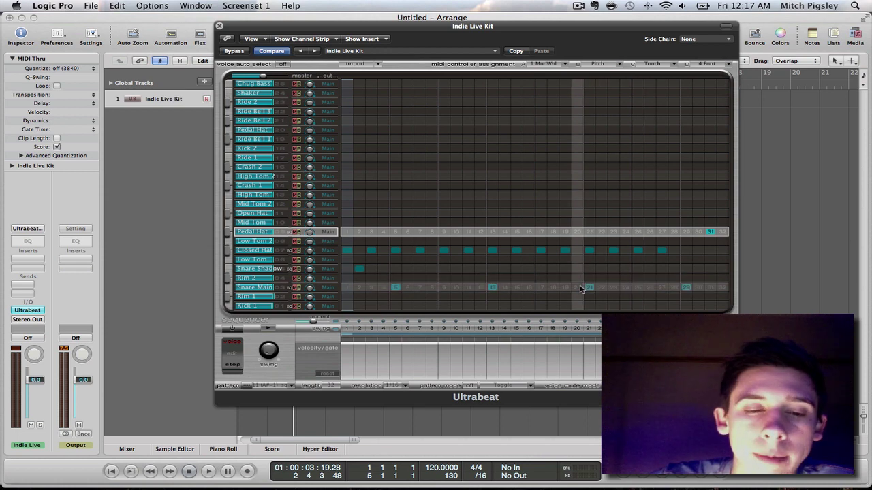
Step: Choose sequencer pattern 1 (C -1) and audition it
{"action": "left_click", "coordinate": [279, 384]}
{"action": "left_click", "coordinate": [277, 290]}
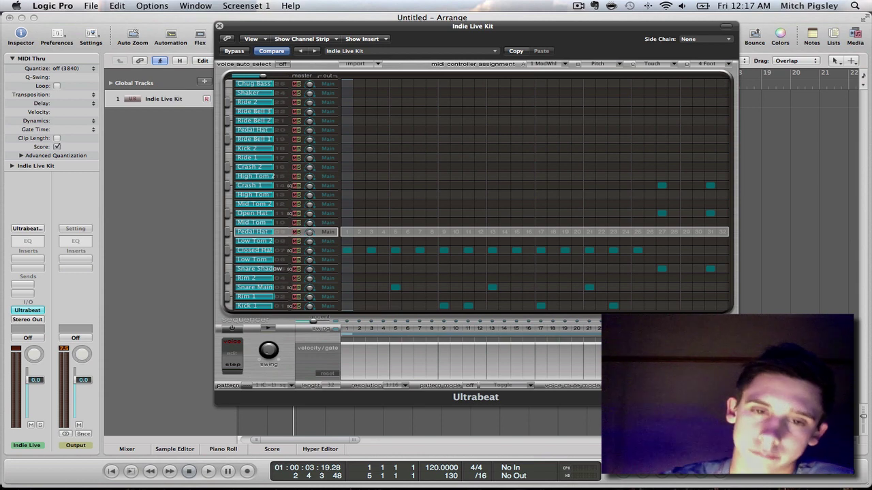
{"action": "left_click", "coordinate": [270, 329]}
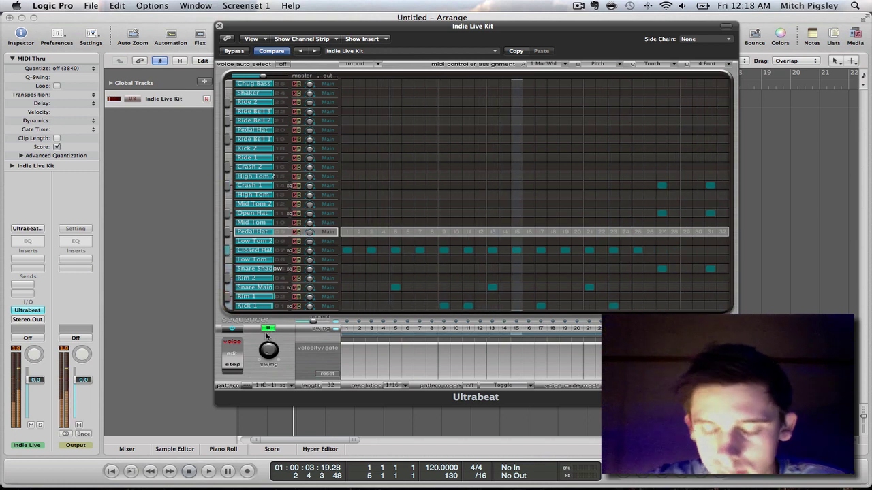
{"action": "left_click", "coordinate": [269, 329]}
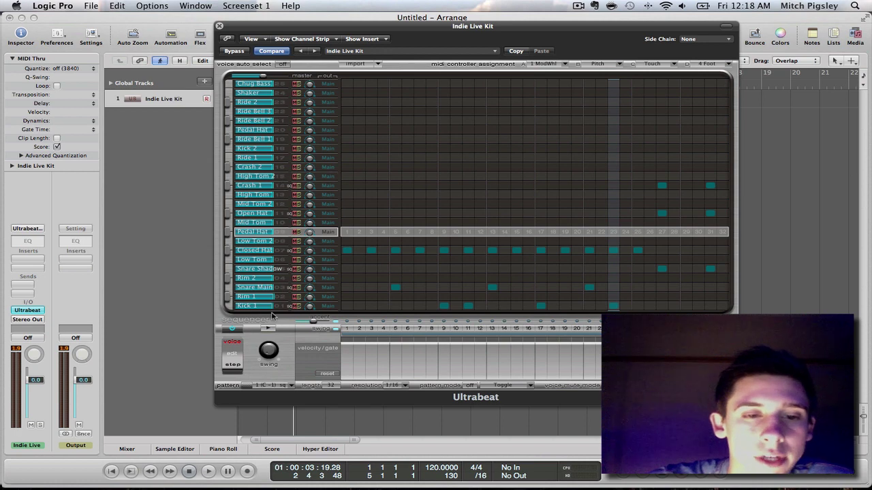
Step: Raise the velocities of the Kick 1 hits on steps 9, 11 and 17 to about maximum
{"action": "left_click", "coordinate": [261, 307]}
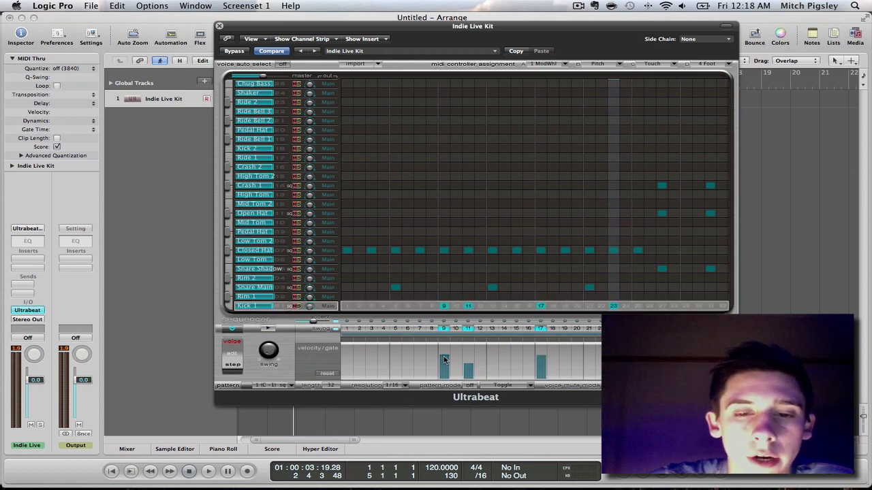
{"action": "left_click", "coordinate": [444, 306]}
{"action": "left_click", "coordinate": [444, 306]}
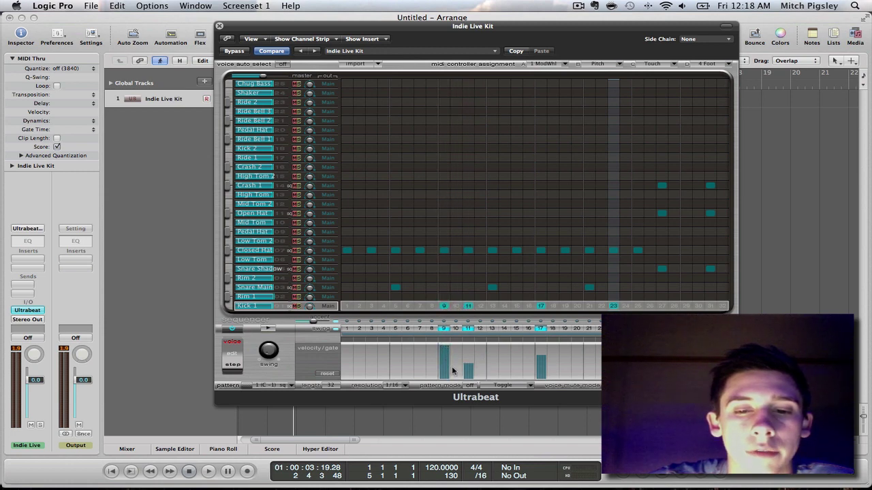
{"action": "left_click", "coordinate": [468, 354]}
{"action": "left_click", "coordinate": [468, 346]}
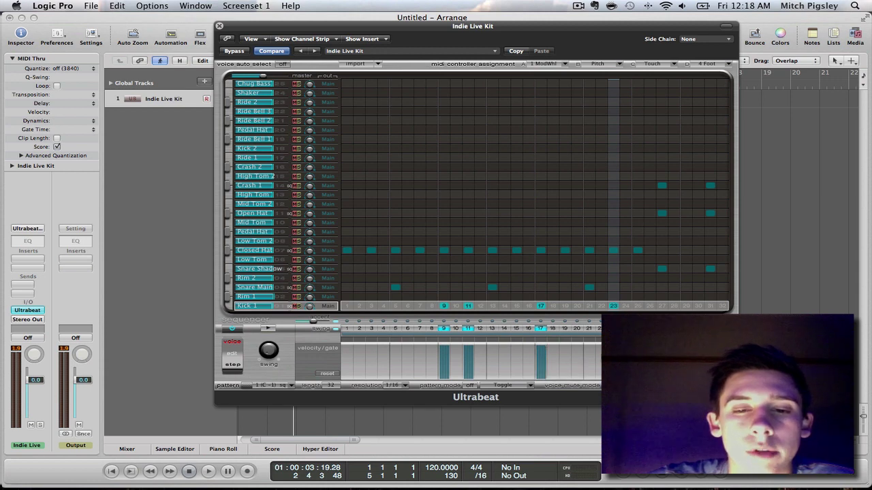
Step: Raise the Snare Main velocities on steps 5, 13 and 21 to about maximum, keeping step 6 empty, and audition the pattern
{"action": "left_click", "coordinate": [290, 288]}
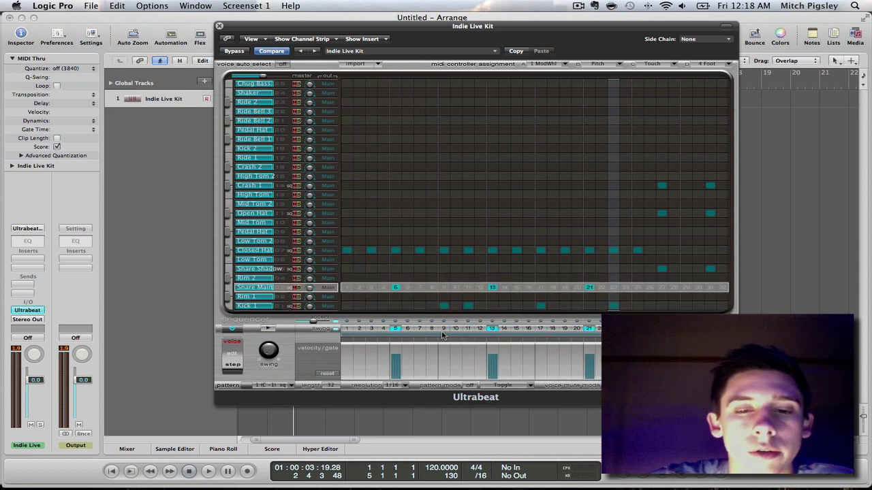
{"action": "left_click", "coordinate": [401, 352]}
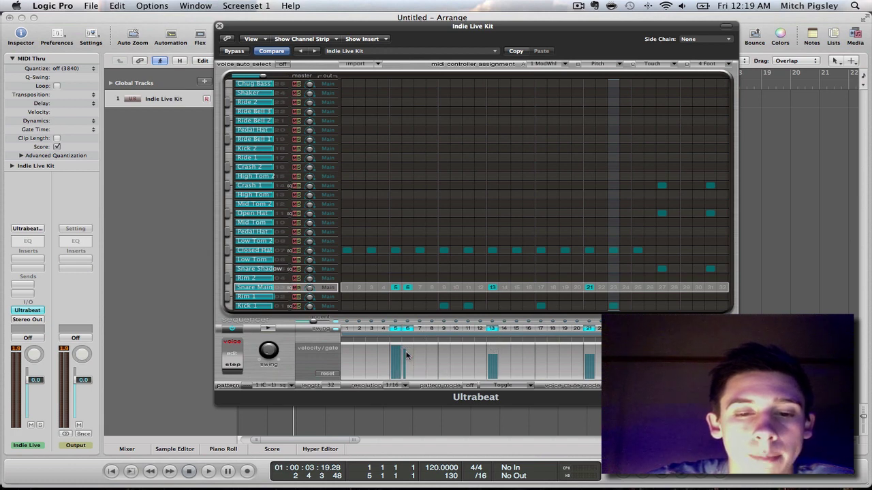
{"action": "left_click", "coordinate": [407, 288]}
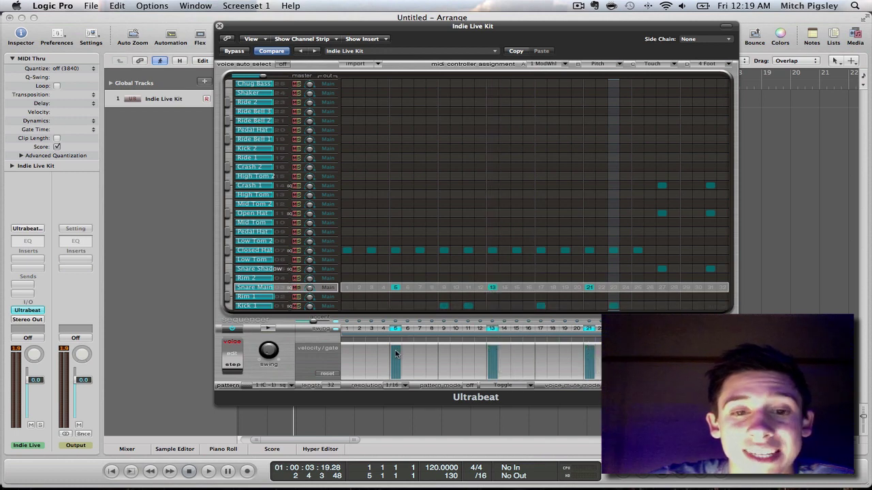
{"action": "left_click", "coordinate": [267, 330]}
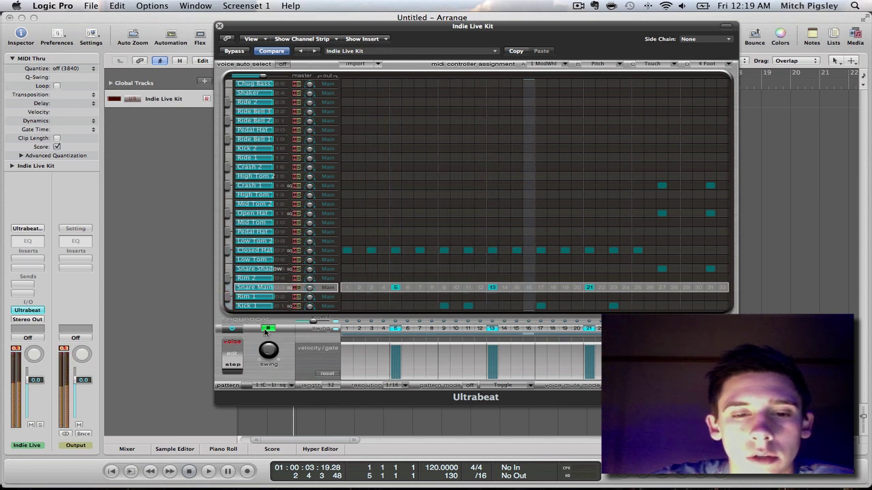
{"action": "left_click", "coordinate": [267, 330]}
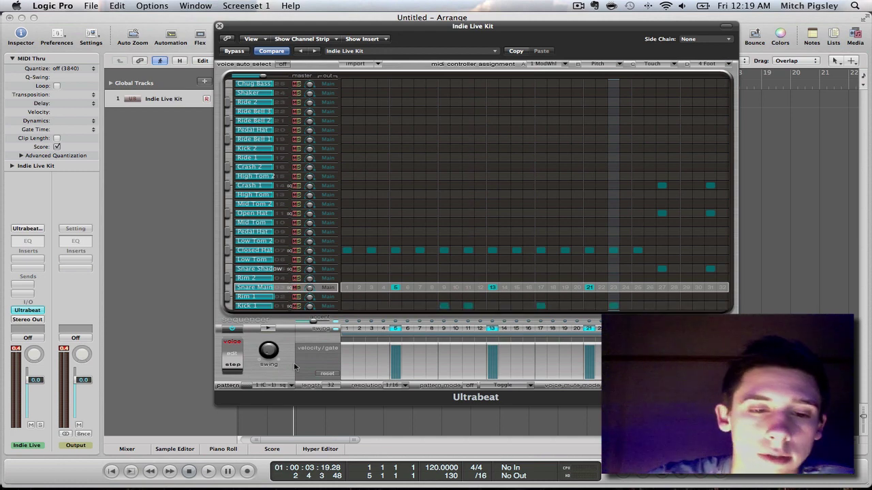
Step: Switch to pattern 12 (B -1) and program Crash 2 hits on steps 1, 5, 9 and 13
{"action": "left_click", "coordinate": [274, 385]}
{"action": "left_click", "coordinate": [283, 385]}
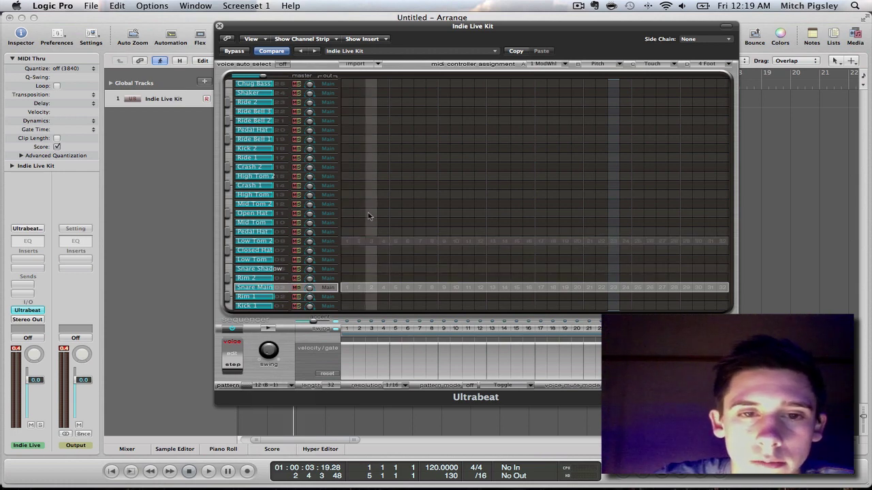
{"action": "left_click", "coordinate": [346, 167]}
{"action": "left_click", "coordinate": [394, 167]}
{"action": "left_click", "coordinate": [444, 167]}
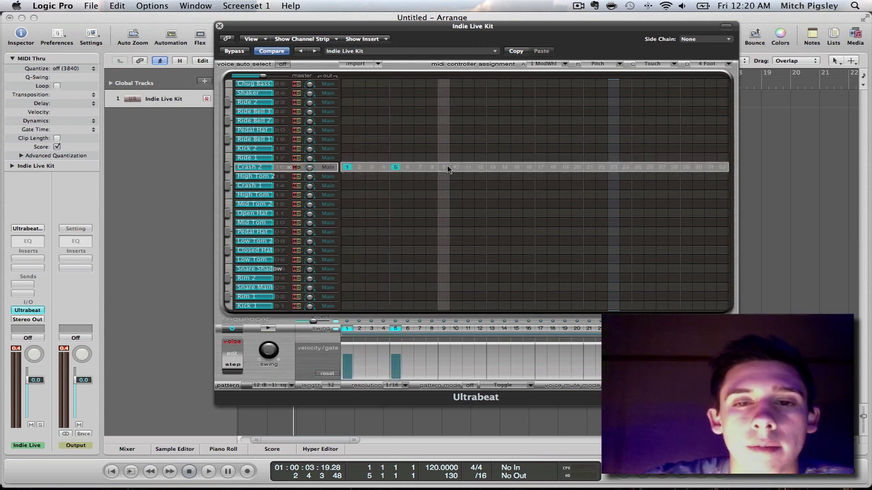
{"action": "left_click", "coordinate": [493, 167]}
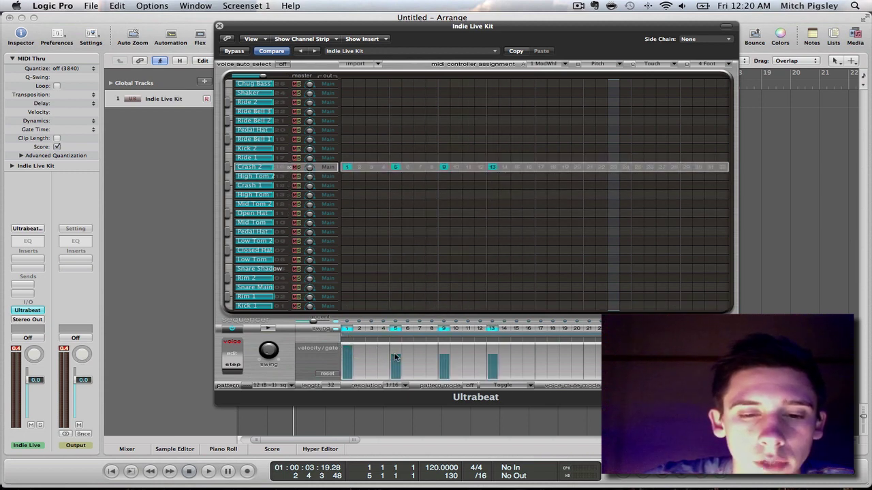
Step: Raise the velocities of the Crash 2 hits to about maximum and audition the pattern
{"action": "left_click_drag", "start_coordinate": [396, 358], "coordinate": [396, 345]}
{"action": "left_click_drag", "start_coordinate": [446, 360], "coordinate": [494, 342]}
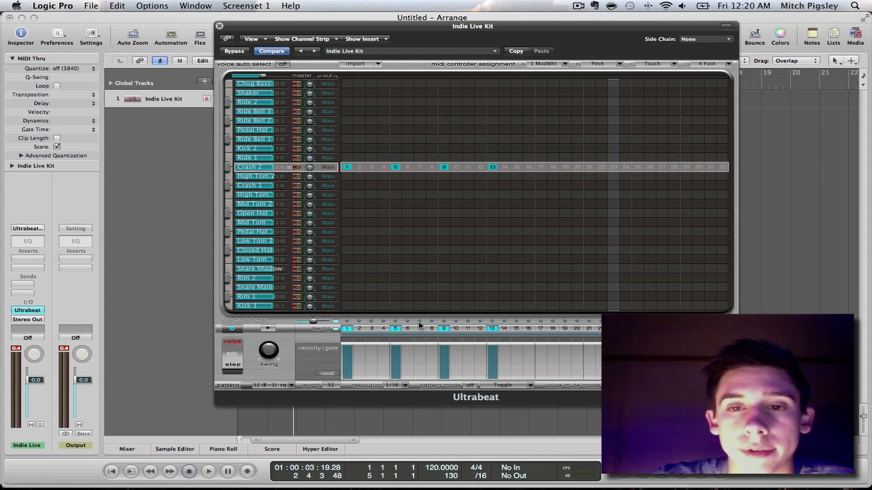
{"action": "left_click", "coordinate": [270, 328]}
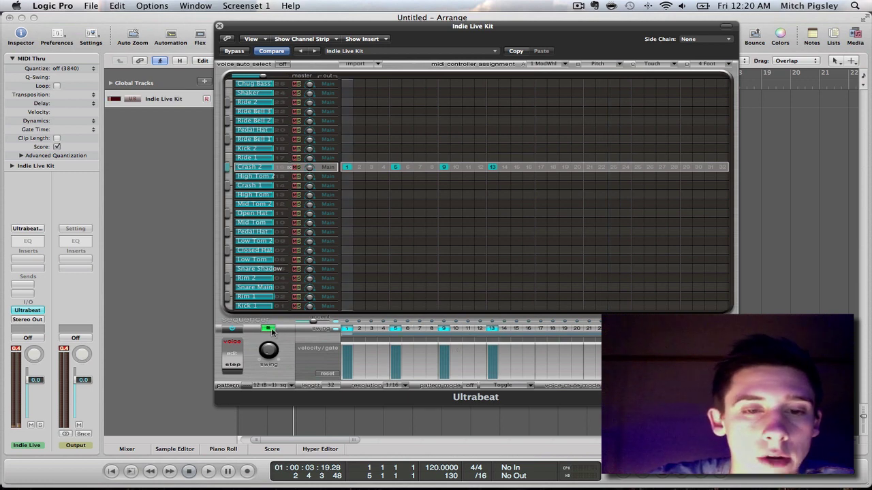
{"action": "left_click", "coordinate": [270, 328]}
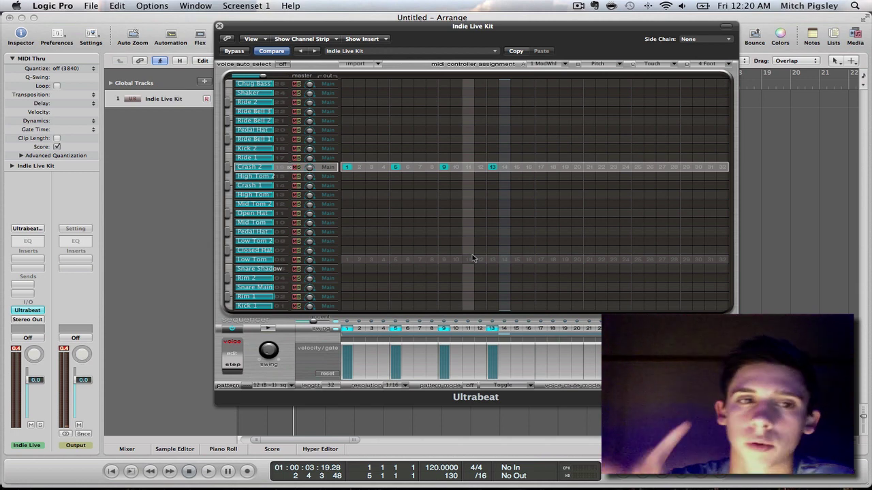
Step: Shift the instrument window clear of the track list and remove the Crash 2 hits on steps 5 and 13
{"action": "left_click_drag", "start_coordinate": [418, 26], "coordinate": [505, 22]}
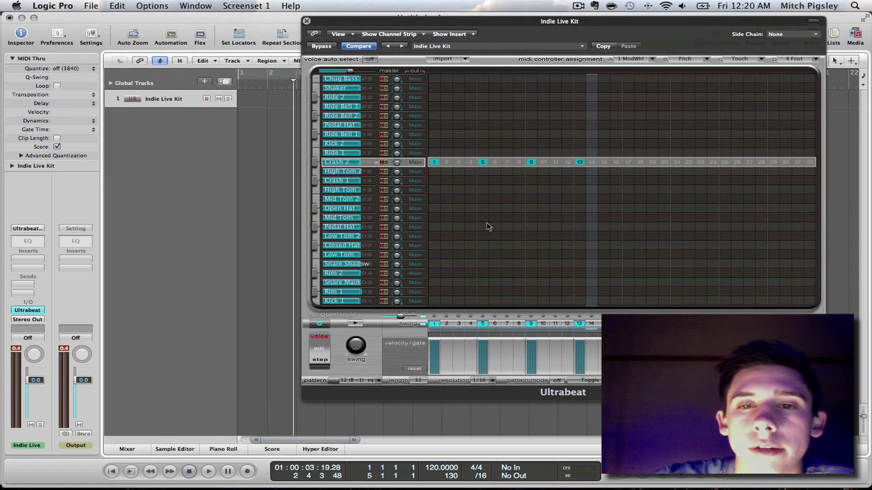
{"action": "left_click", "coordinate": [482, 163]}
{"action": "left_click", "coordinate": [579, 162]}
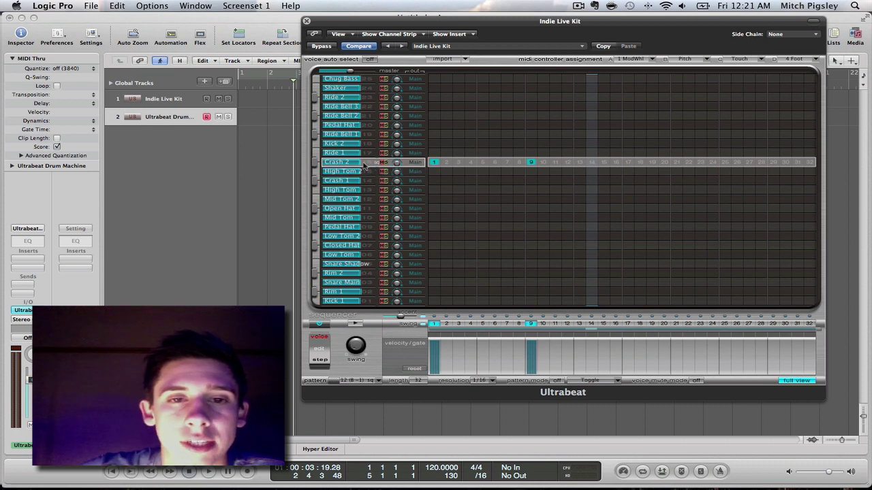
Step: Show the synthesizer controls for the Crash 1 voice instead of the full step grid and inspect its oscillator 2 sample options
{"action": "left_click", "coordinate": [361, 172]}
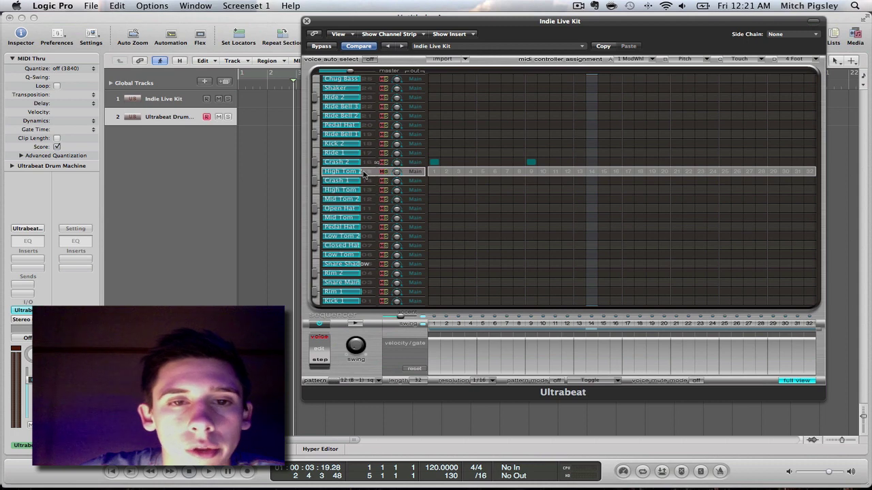
{"action": "left_click", "coordinate": [357, 180]}
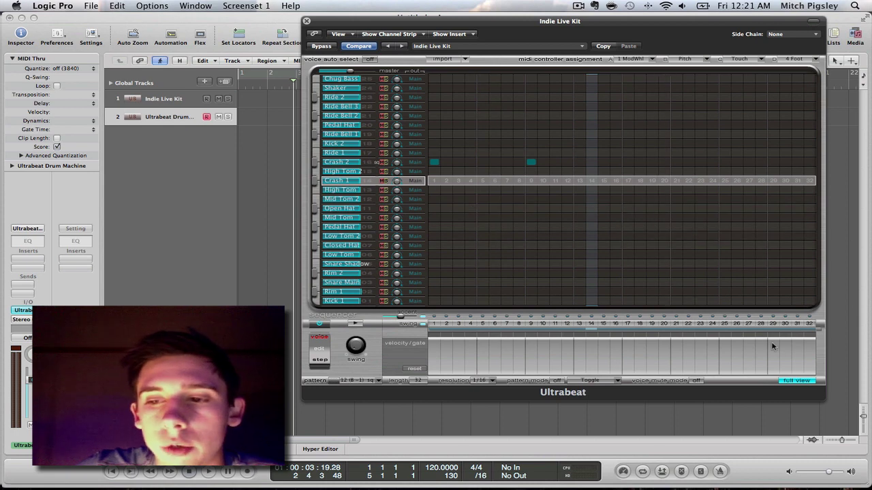
{"action": "left_click", "coordinate": [790, 386]}
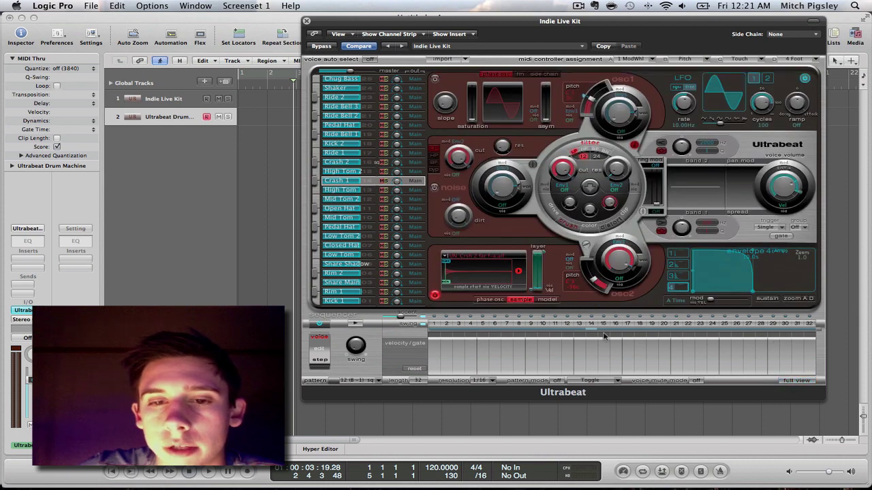
{"action": "left_click", "coordinate": [465, 256]}
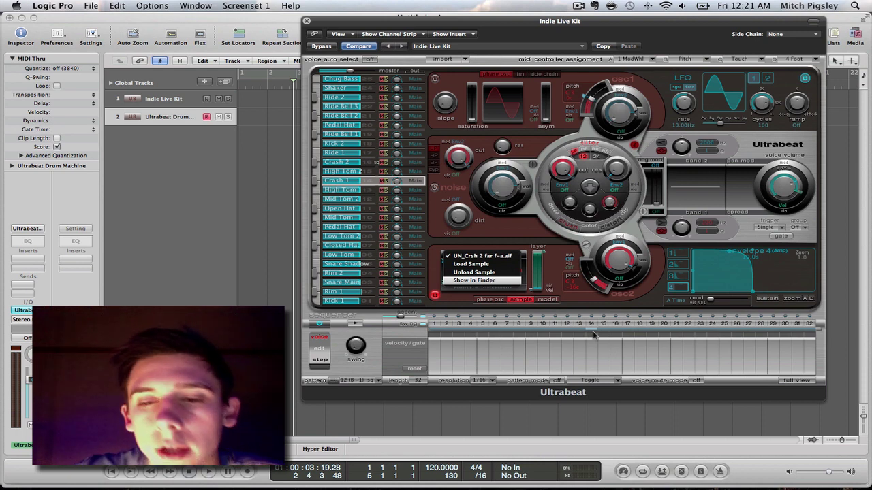
{"action": "left_click", "coordinate": [495, 235]}
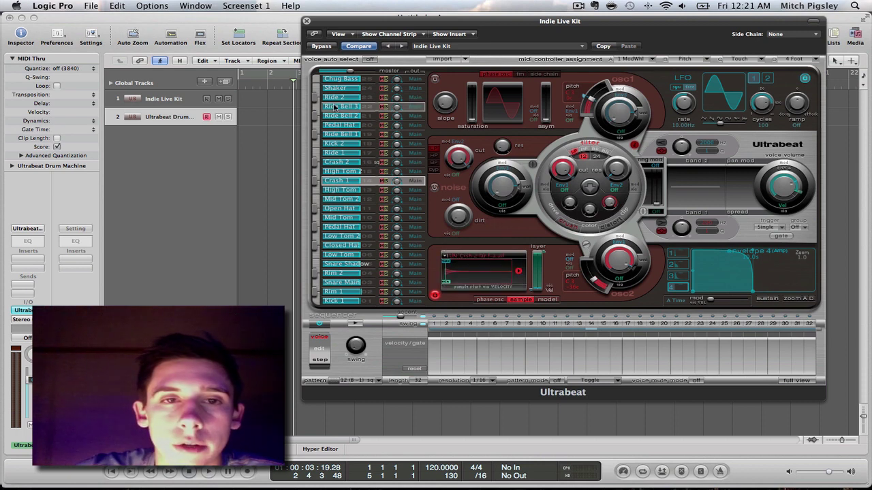
Step: Select the Ride Bell 3 voice and try to load a different sample into oscillator 2
{"action": "left_click", "coordinate": [313, 106]}
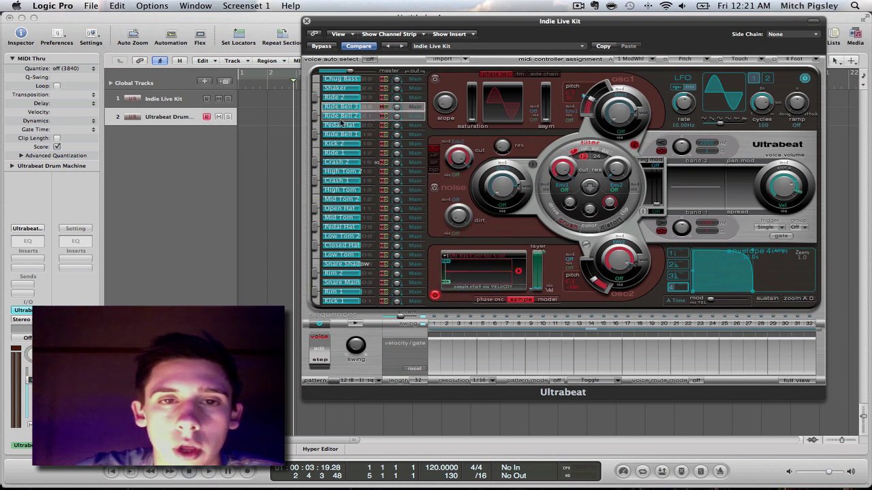
{"action": "left_click", "coordinate": [472, 256]}
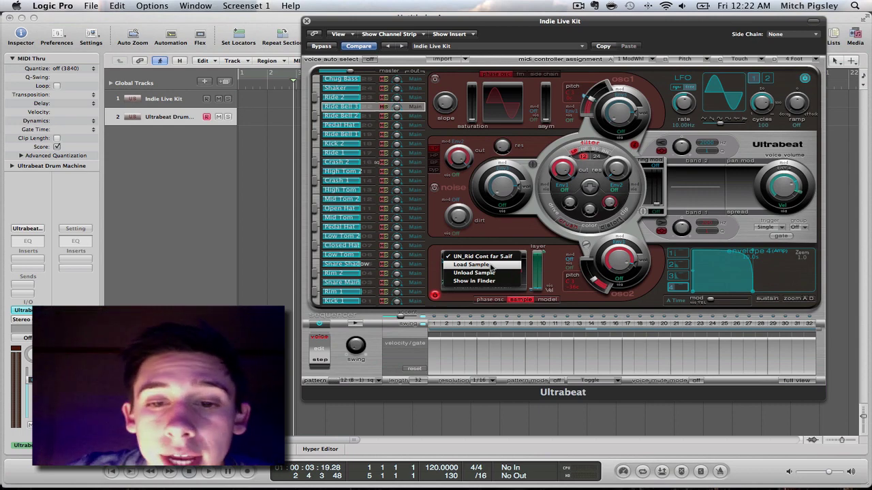
{"action": "left_click", "coordinate": [491, 268]}
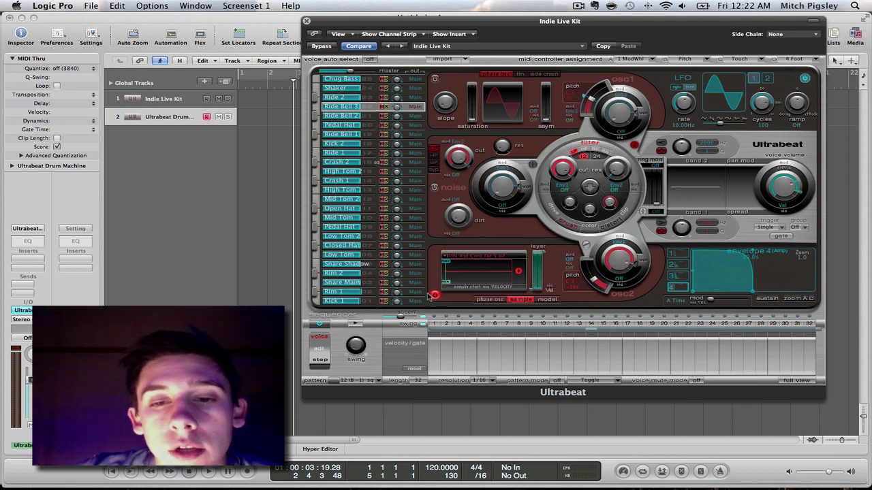
{"action": "left_click", "coordinate": [599, 347]}
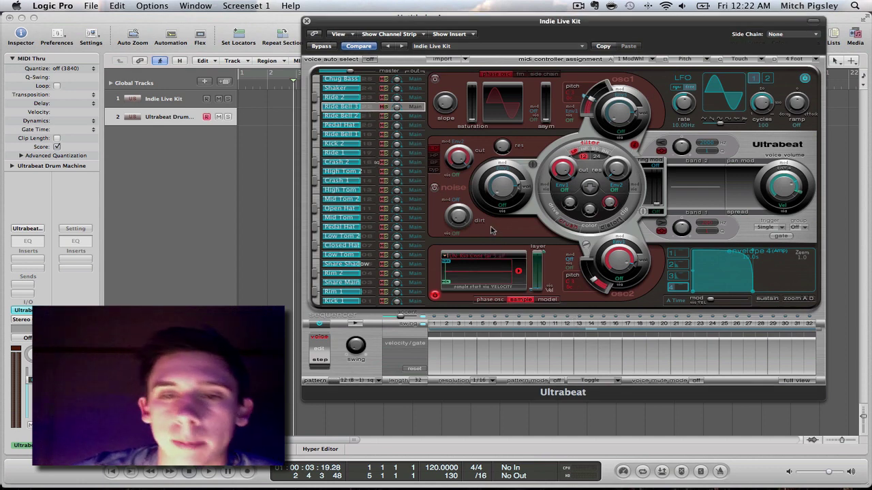
Step: Switch back and forth between the Indie Live Kit and Ultrabeat Drum Machine tracks to compare them, ending on the Ultrabeat track
{"action": "left_click", "coordinate": [164, 100]}
{"action": "left_click", "coordinate": [166, 117]}
{"action": "left_click", "coordinate": [167, 101]}
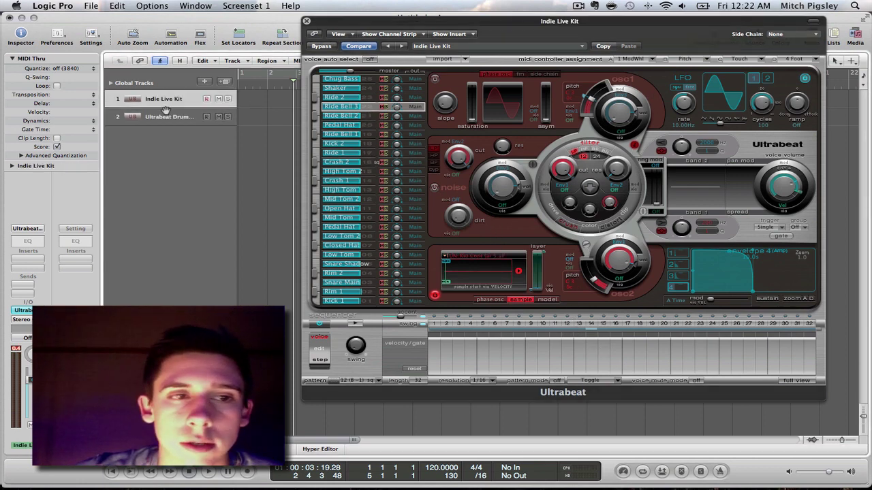
{"action": "left_click", "coordinate": [163, 116]}
{"action": "left_click", "coordinate": [161, 107]}
{"action": "left_click", "coordinate": [161, 115]}
{"action": "left_click", "coordinate": [163, 101]}
{"action": "left_click", "coordinate": [164, 116]}
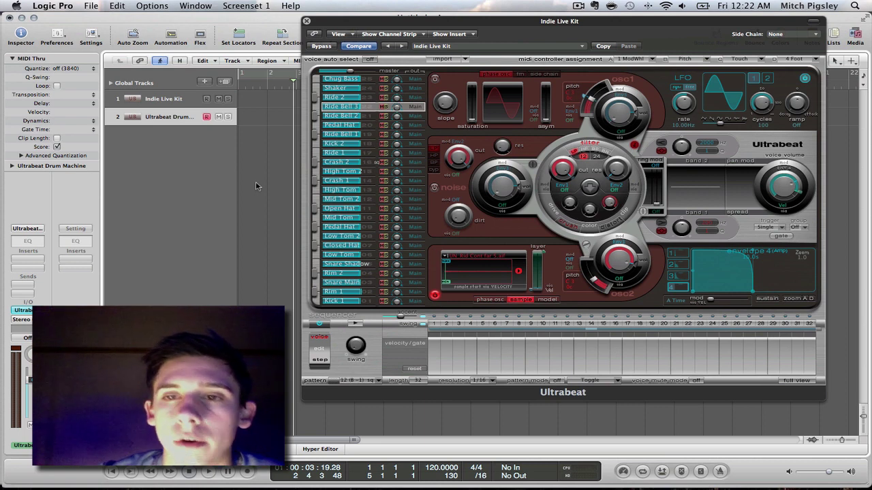
Step: Clear the Crash 2 hits in the full step grid and program Crash 1 on steps 1 and 9, with step 1 at about maximum velocity
{"action": "left_click", "coordinate": [797, 382]}
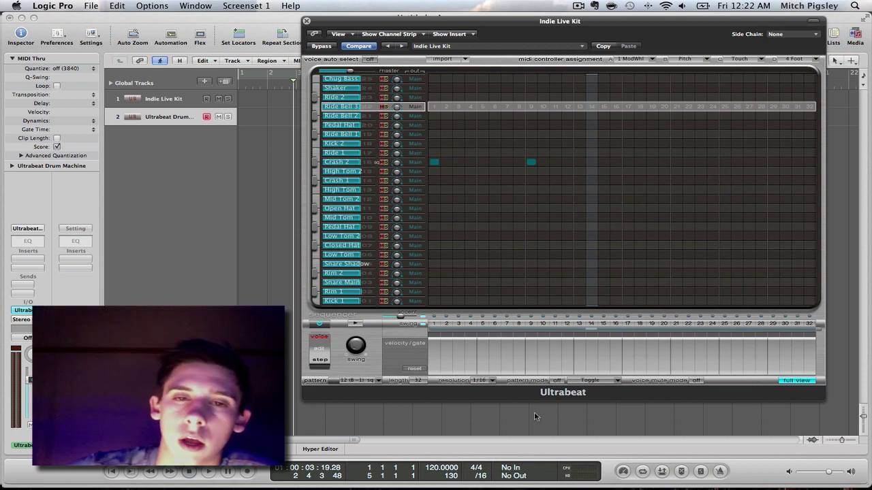
{"action": "left_click", "coordinate": [493, 165]}
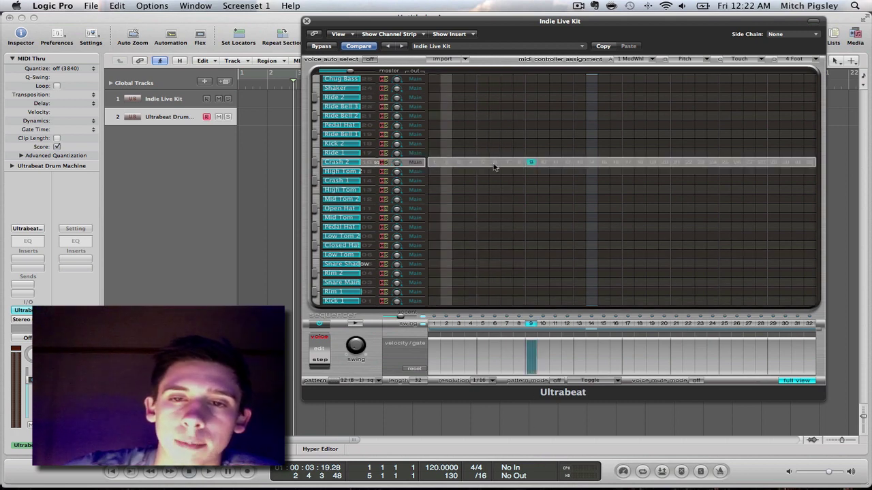
{"action": "left_click", "coordinate": [433, 181]}
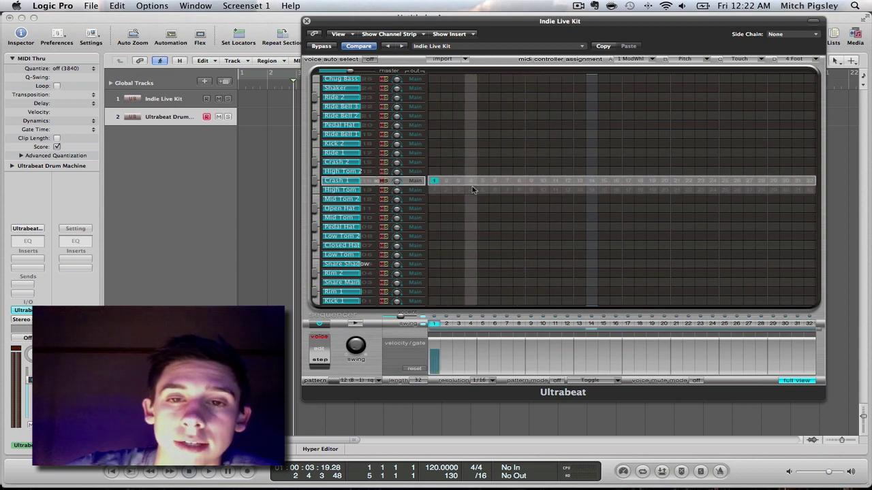
{"action": "left_click", "coordinate": [530, 181]}
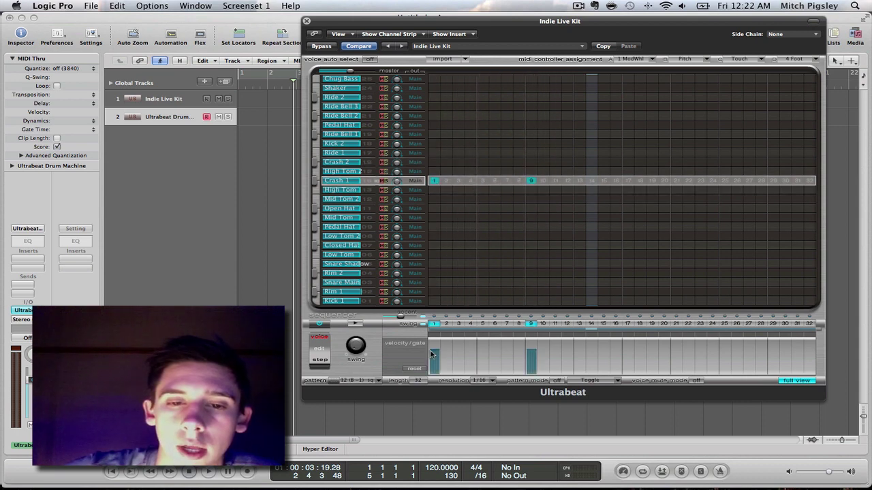
{"action": "mouse_move", "coordinate": [433, 354]}
{"action": "left_mouse_down"}
{"action": "mouse_move", "coordinate": [437, 332]}
{"action": "mouse_move", "coordinate": [438, 344]}
{"action": "left_mouse_up"}
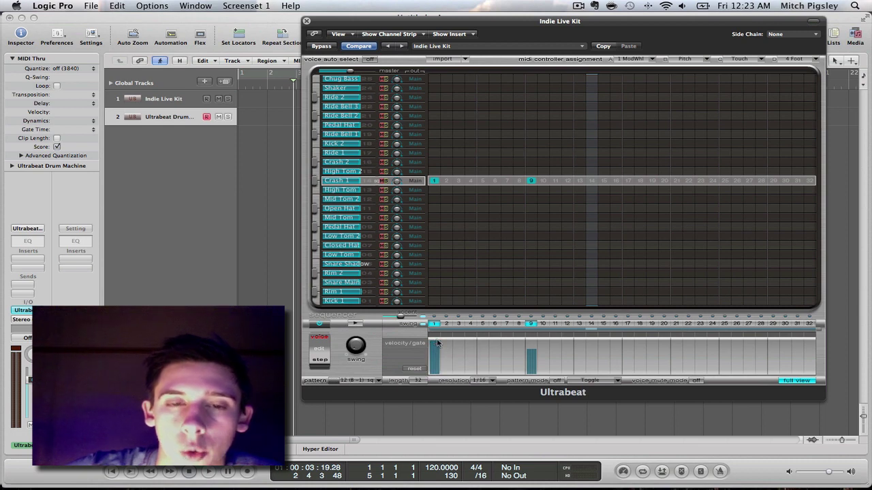
{"action": "left_click", "coordinate": [354, 326]}
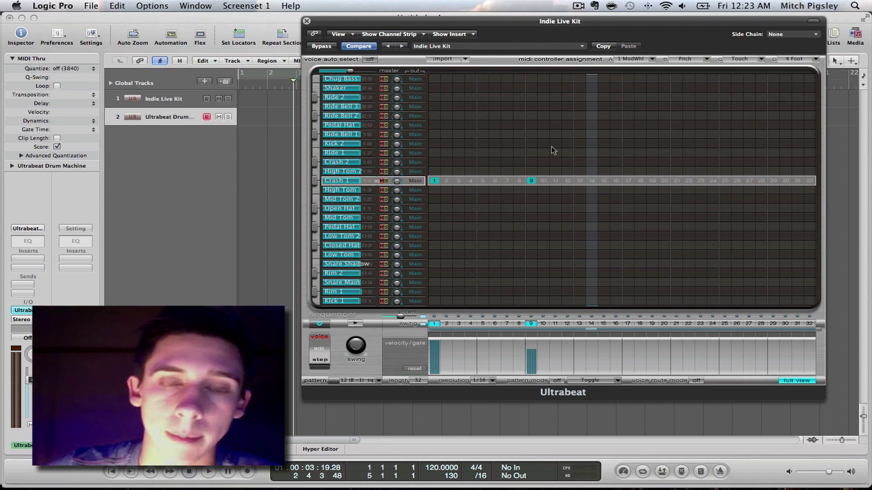
Step: Show the Crash 1 synthesizer controls and compare oscillator 2's sample and model modes, returning it to sample mode
{"action": "left_click", "coordinate": [797, 380]}
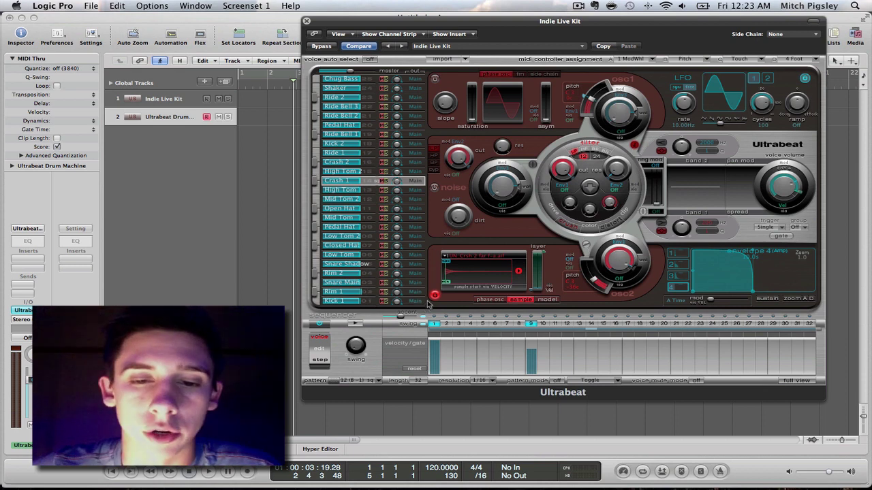
{"action": "left_click", "coordinate": [494, 303]}
{"action": "left_click", "coordinate": [523, 302]}
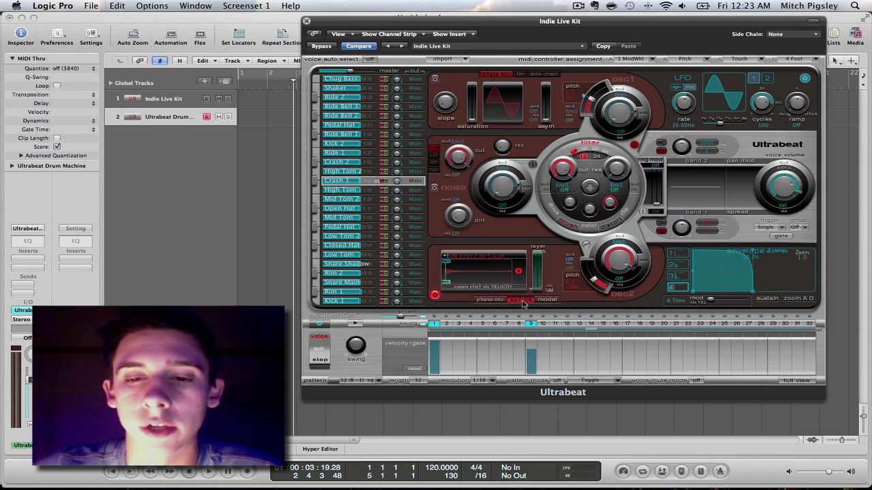
{"action": "left_click", "coordinate": [550, 301]}
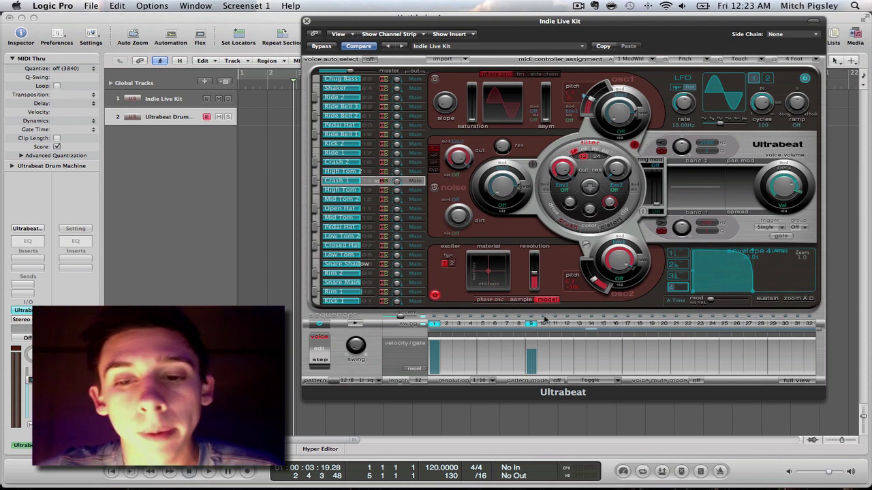
{"action": "left_click", "coordinate": [526, 301]}
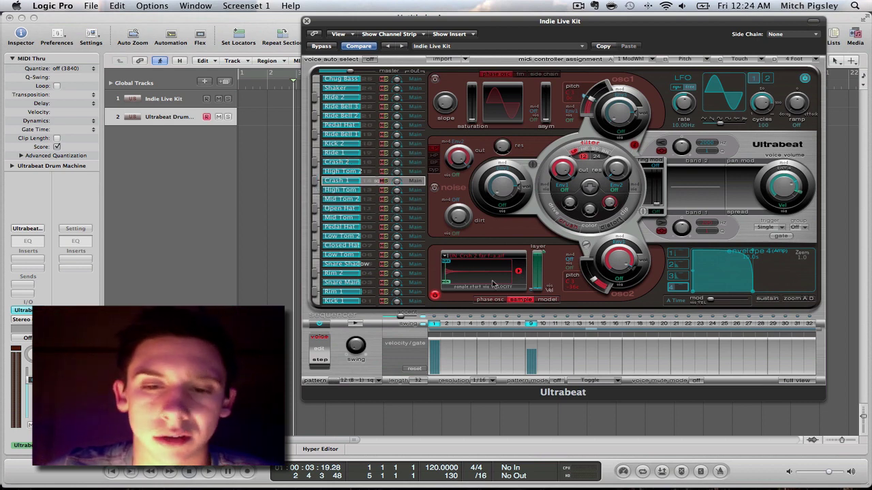
Step: Browse the Ultrabeat sample library for Crash 1's oscillator 2, look inside the Crash Cymbals folder, and leave without loading a sample
{"action": "left_click", "coordinate": [481, 259]}
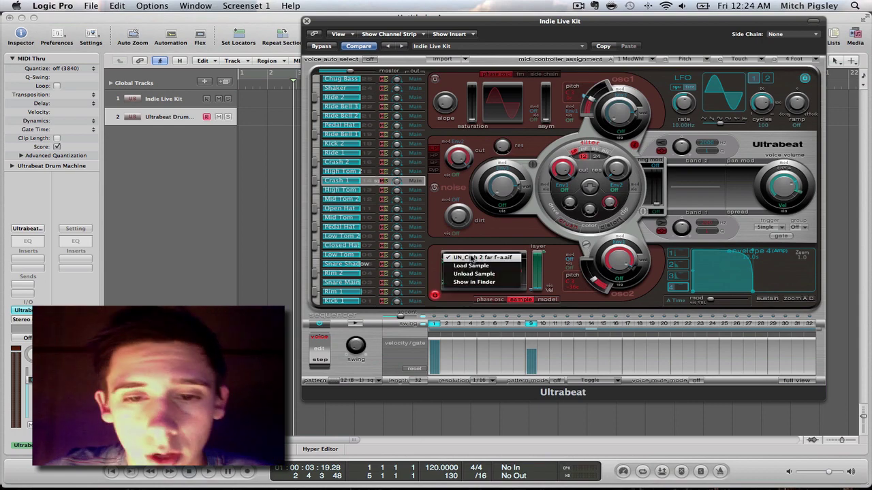
{"action": "left_click", "coordinate": [475, 267]}
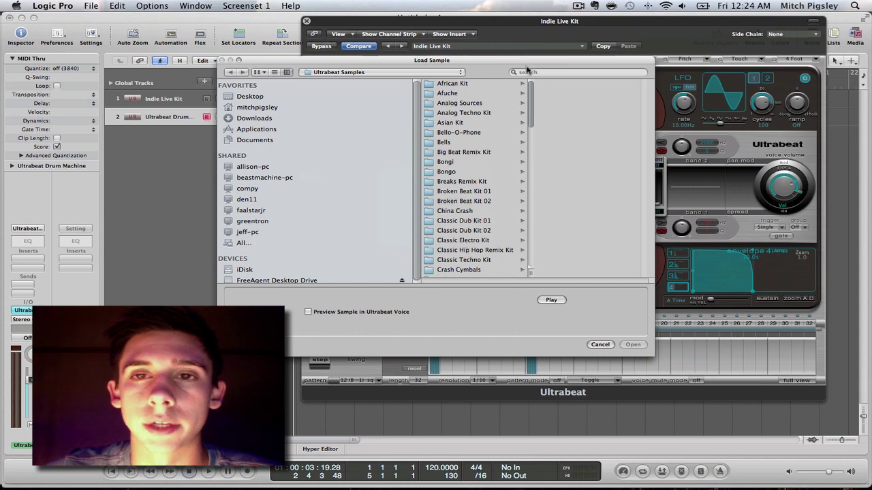
{"action": "mouse_move", "coordinate": [527, 61]}
{"action": "left_mouse_down"}
{"action": "mouse_move", "coordinate": [562, 180]}
{"action": "mouse_move", "coordinate": [537, 62]}
{"action": "left_mouse_up"}
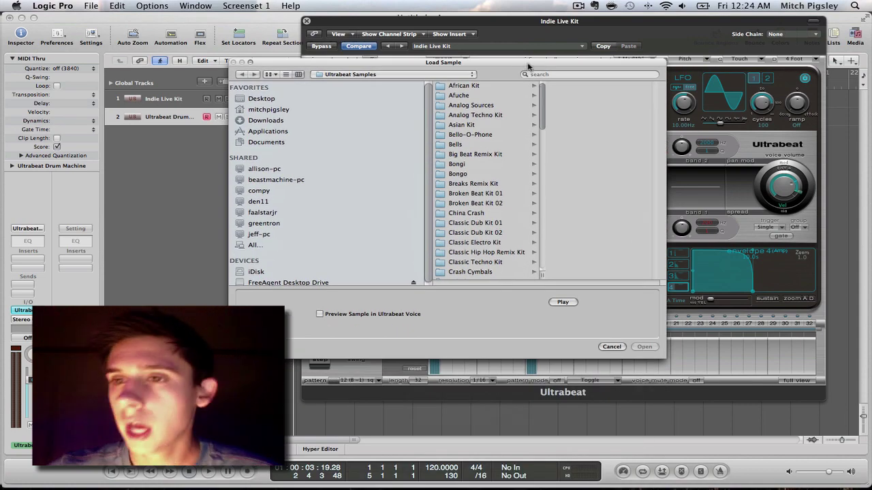
{"action": "scroll", "coordinate": [507, 189], "scroll_direction": "down", "scroll_amount": 15}
{"action": "scroll", "coordinate": [507, 189], "scroll_direction": "up", "scroll_amount": 15}
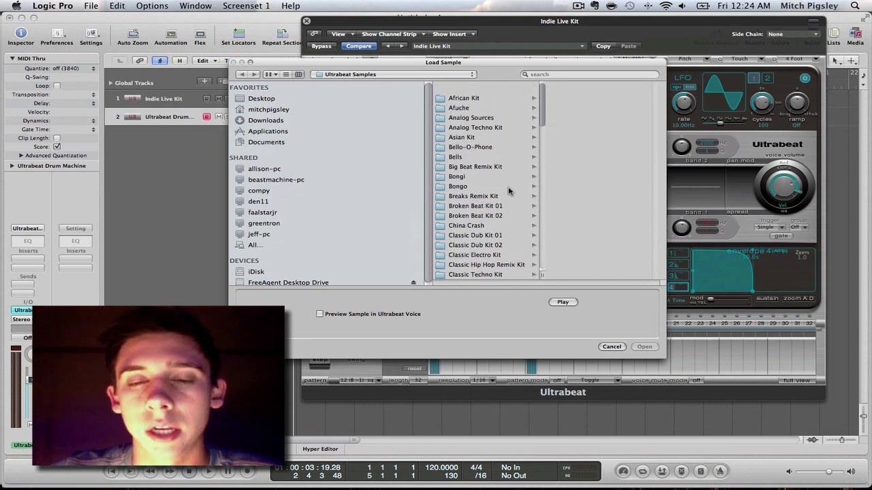
{"action": "scroll", "coordinate": [507, 191], "scroll_direction": "down", "scroll_amount": 15}
{"action": "scroll", "coordinate": [508, 190], "scroll_direction": "up", "scroll_amount": 15}
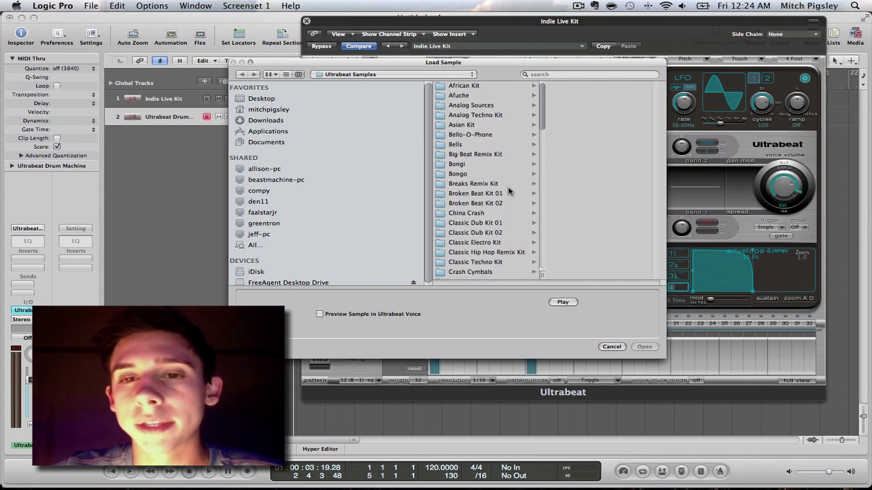
{"action": "scroll", "coordinate": [509, 192], "scroll_direction": "down", "scroll_amount": 3}
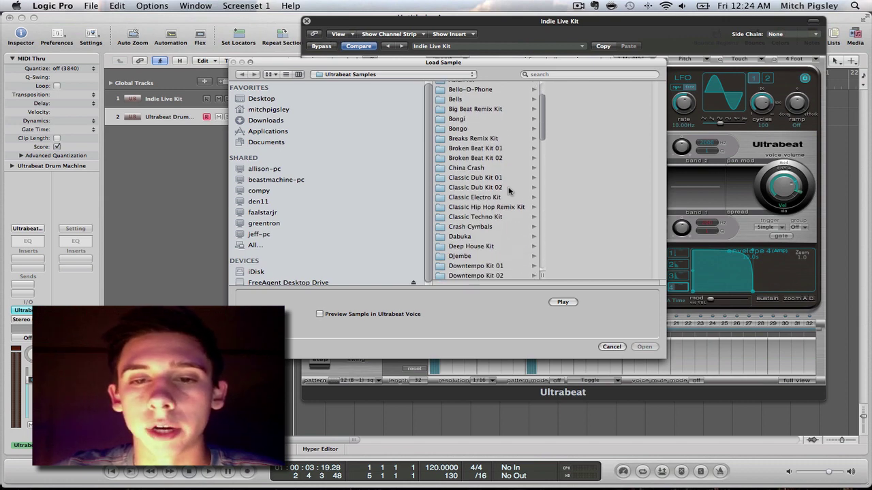
{"action": "left_click", "coordinate": [495, 229]}
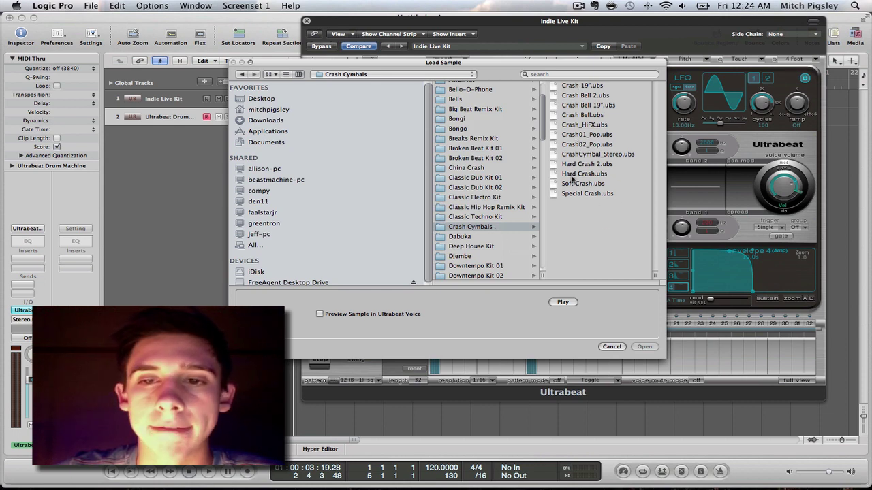
{"action": "left_click", "coordinate": [610, 347]}
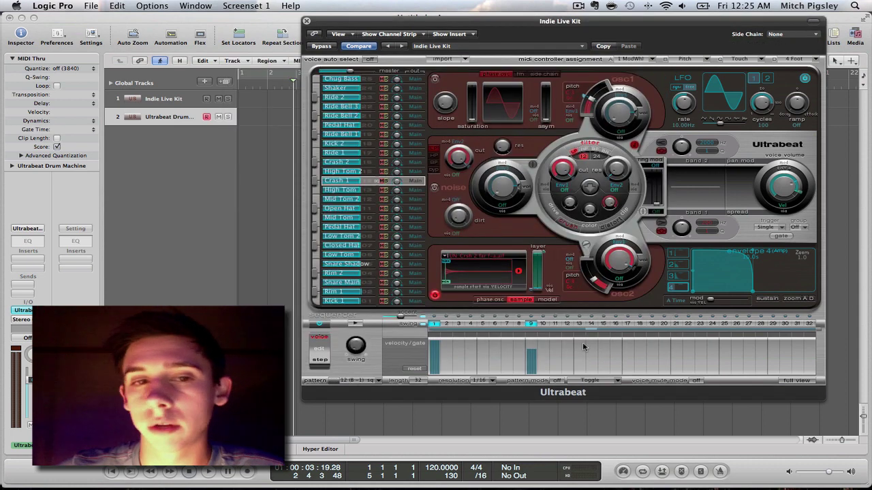
{"action": "key", "text": "F4"}
{"action": "left_click", "coordinate": [366, 219]}
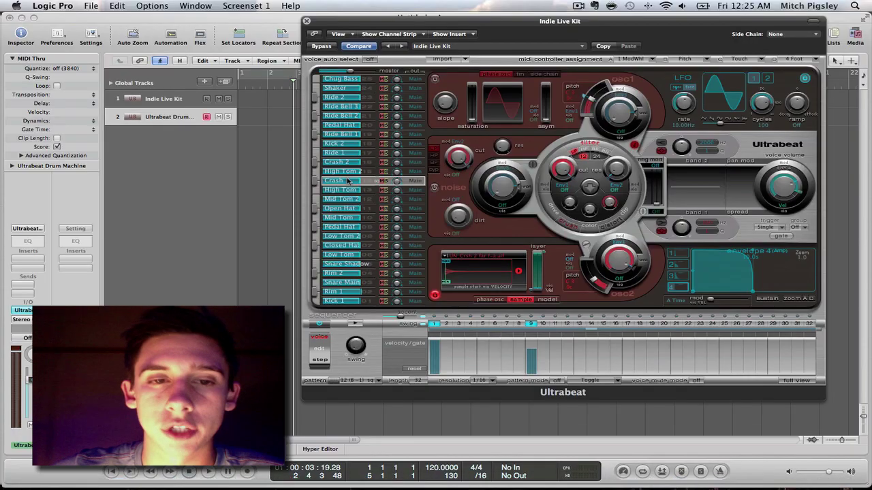